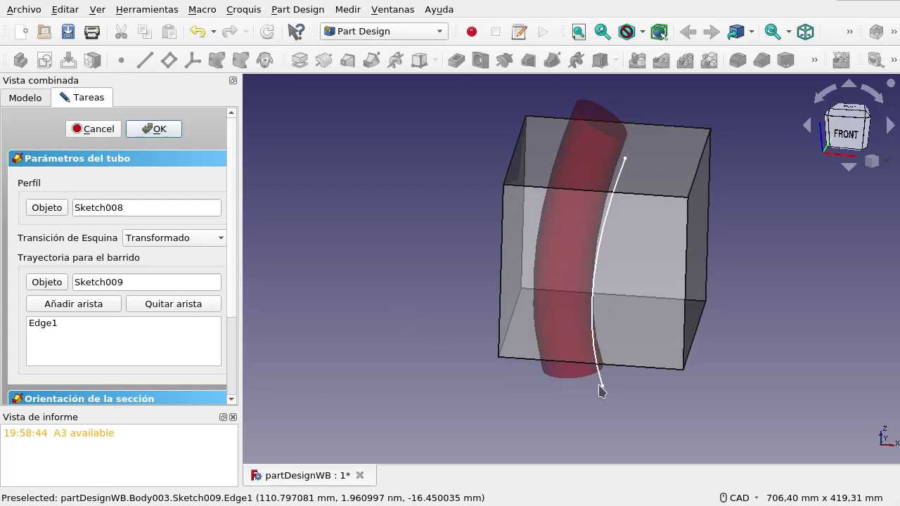
Show the Sketch008 profile circle under SubtractivePipe, then return to the pipe parameters
mouse_move(631, 404)
middle_down()
mouse_move(648, 388)
mouse_move(633, 394)
middle_up()
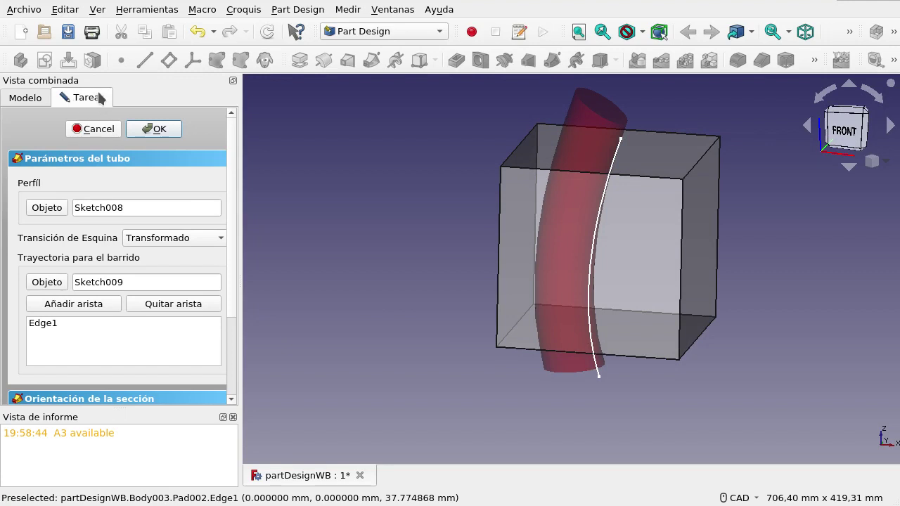
click(31, 102)
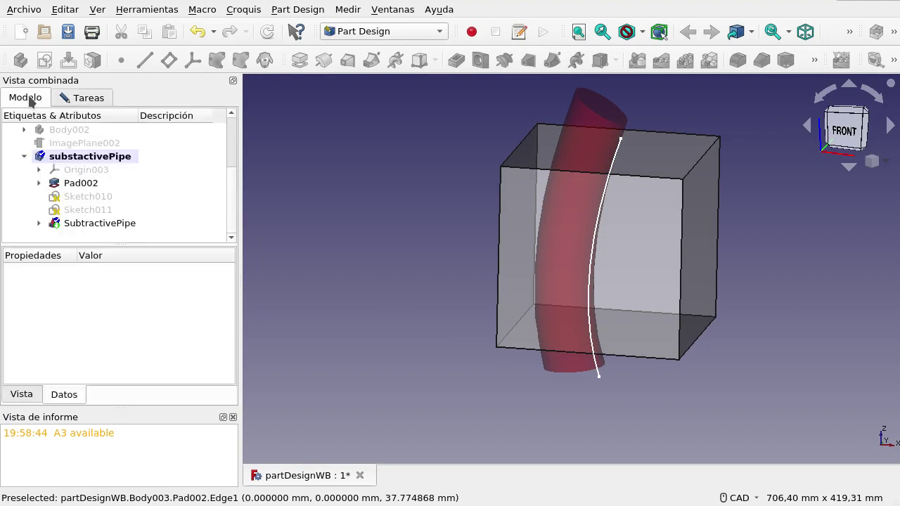
click(40, 224)
scroll(70, 225, down, 1)
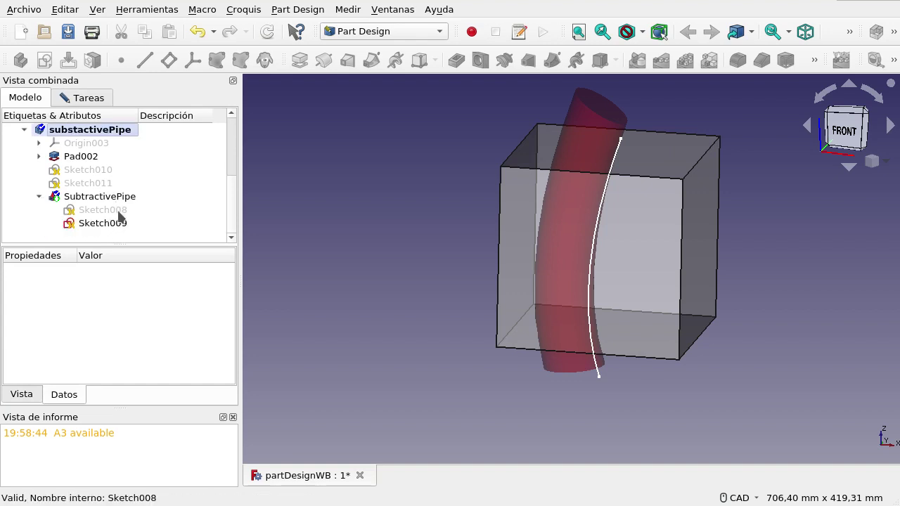
click(120, 215)
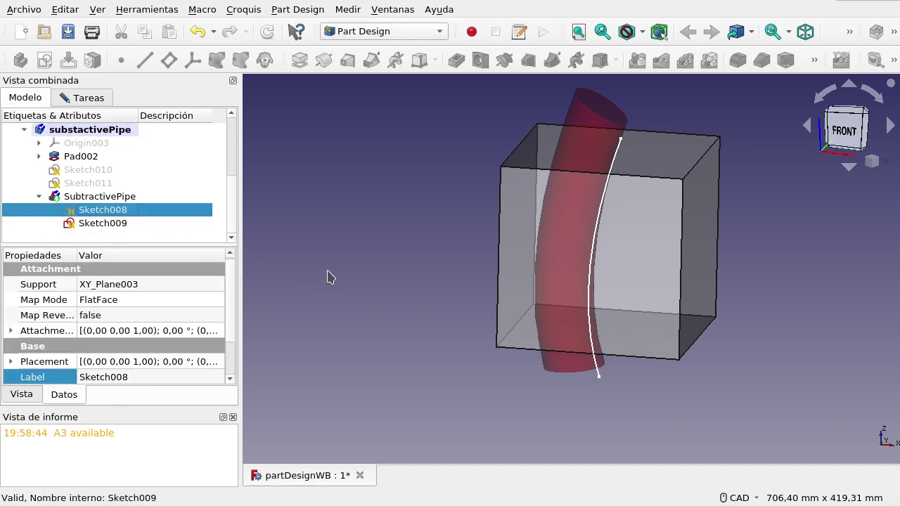
key(space)
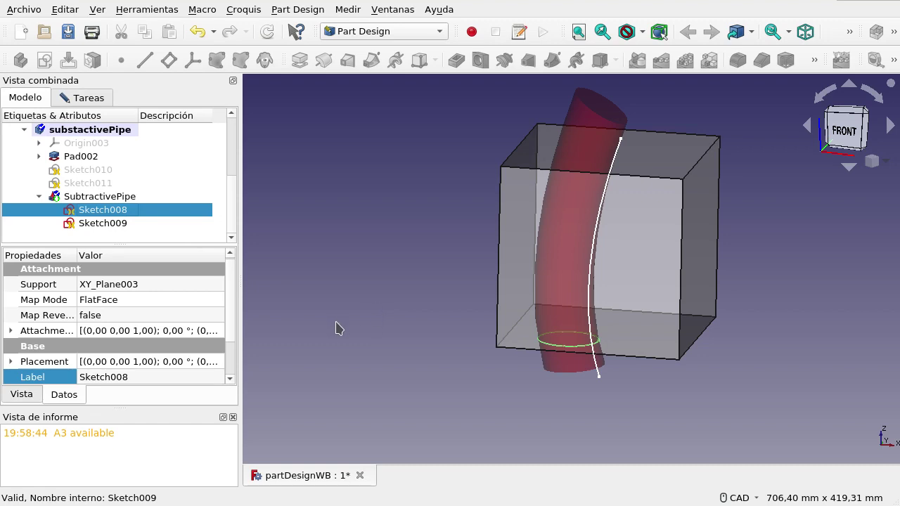
mouse_move(336, 326)
middle_down()
mouse_move(376, 347)
mouse_move(412, 311)
mouse_move(418, 282)
mouse_move(359, 368)
middle_up()
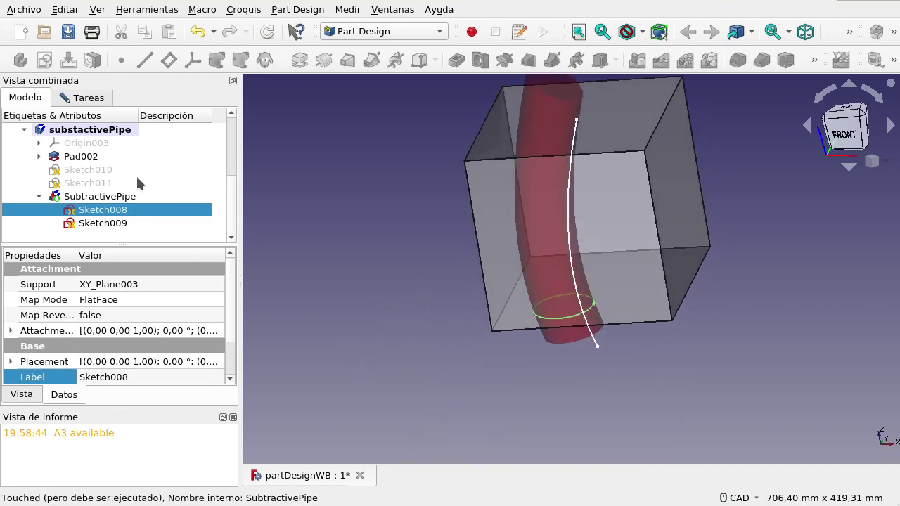
click(94, 102)
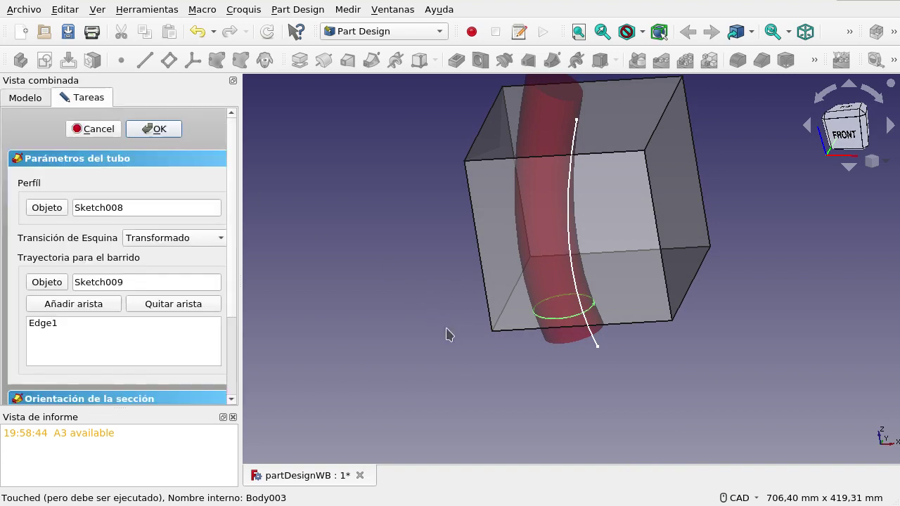
Orbit the view and bring the Orientación and Transformación de la sección settings into view
middle_drag(519, 372, 510, 352)
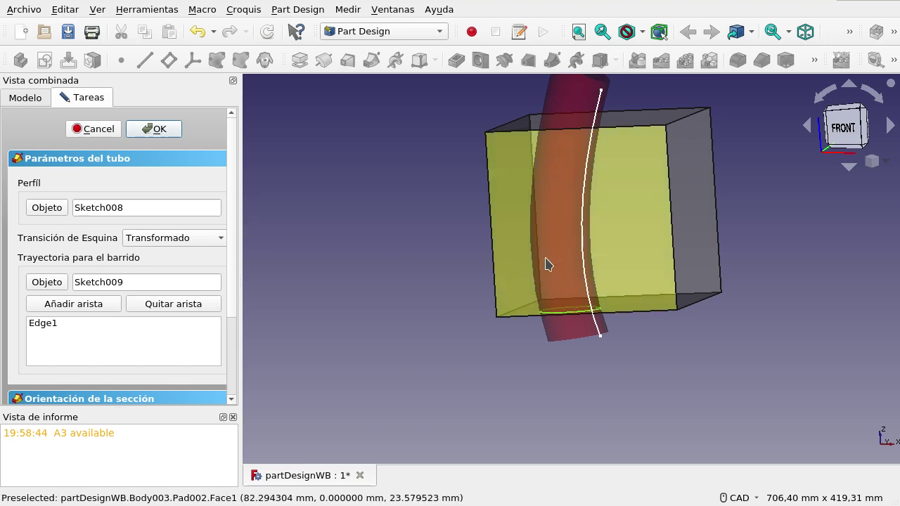
scroll(431, 332, down, 2)
mouse_move(559, 145)
middle_down()
mouse_move(587, 155)
mouse_move(577, 116)
middle_up()
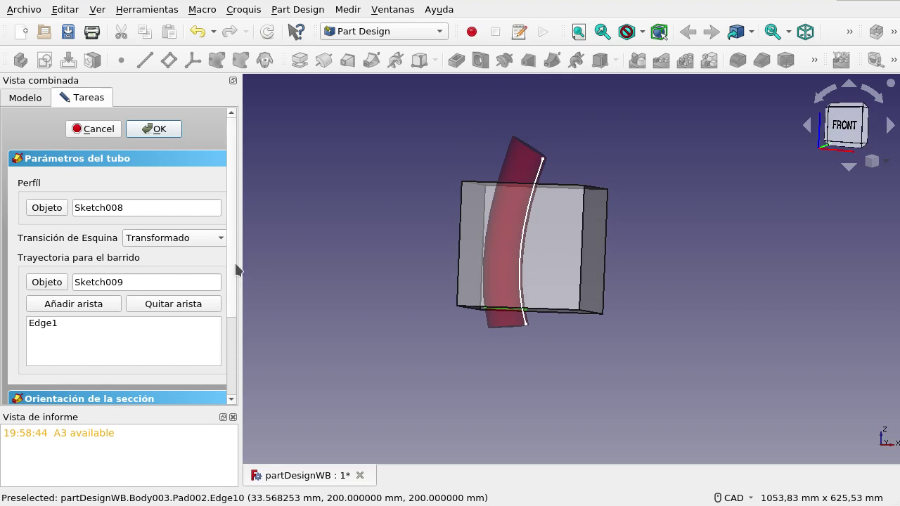
drag(234, 270, 228, 377)
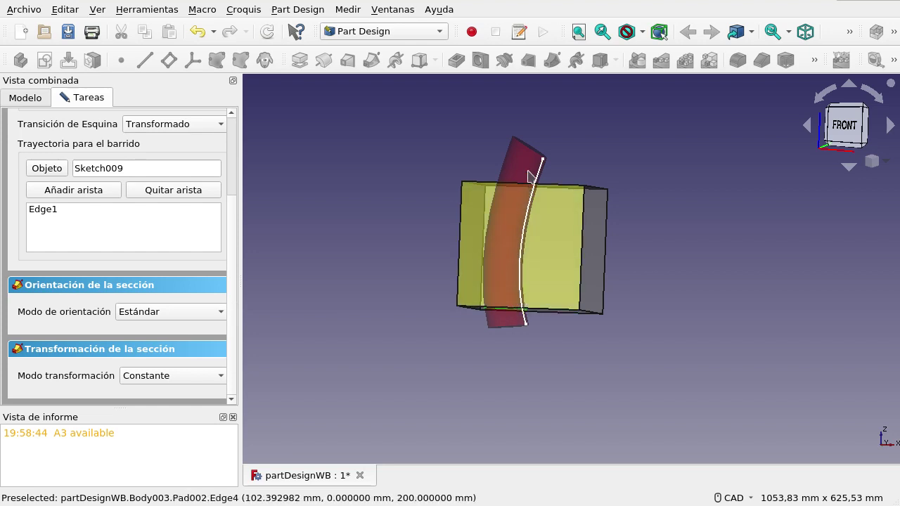
click(205, 313)
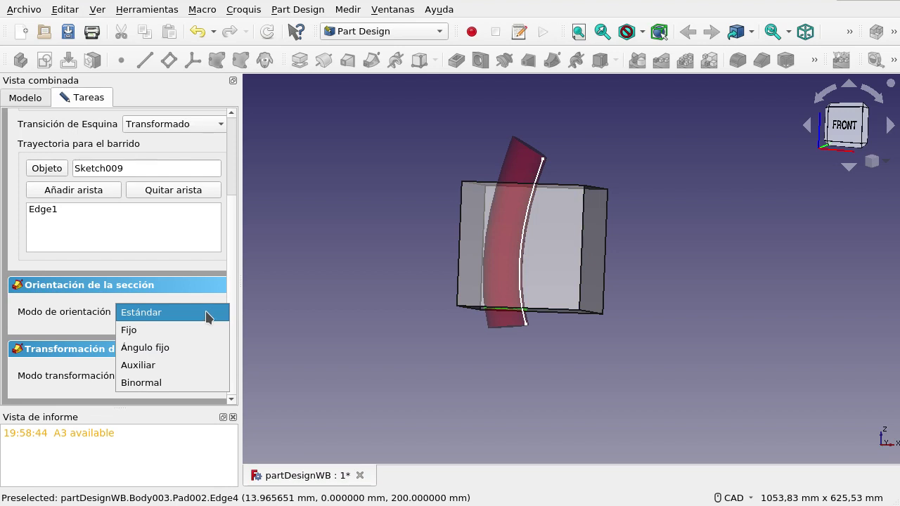
click(285, 301)
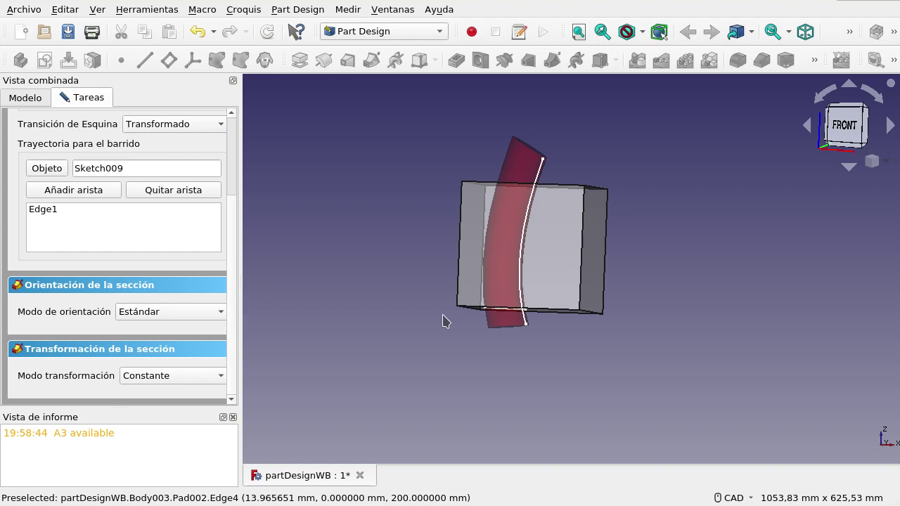
scroll(422, 327, down, 2)
scroll(422, 294, up, 3)
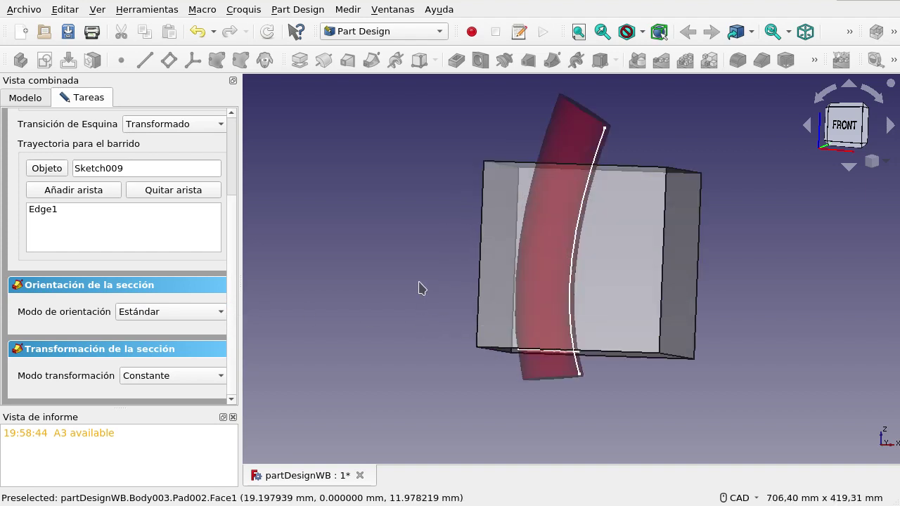
right_click(454, 294)
click(408, 277)
click(199, 375)
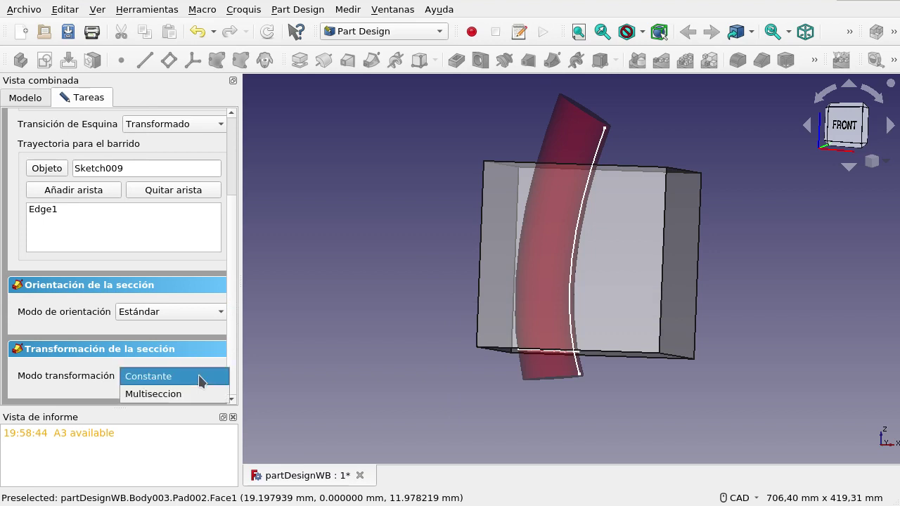
click(321, 350)
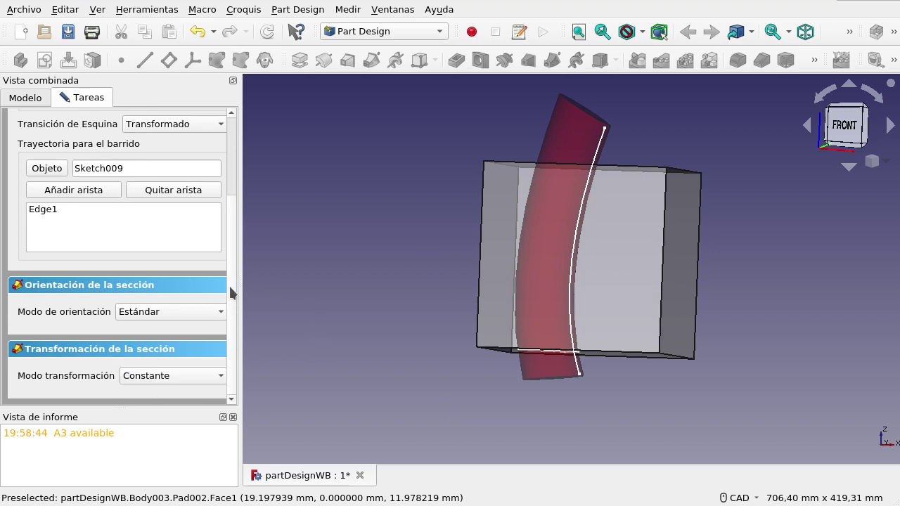
scroll(232, 295, up, 3)
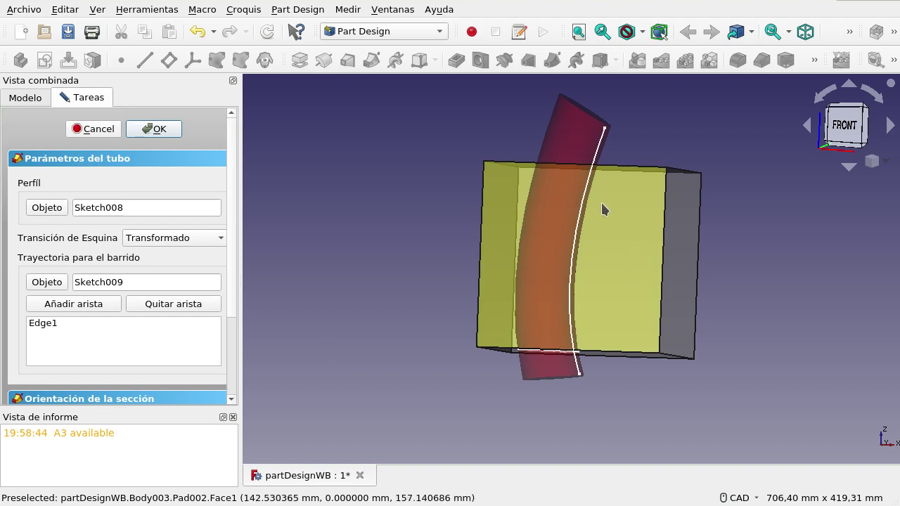
mouse_move(562, 256)
middle_down()
mouse_move(588, 271)
mouse_move(567, 305)
middle_up()
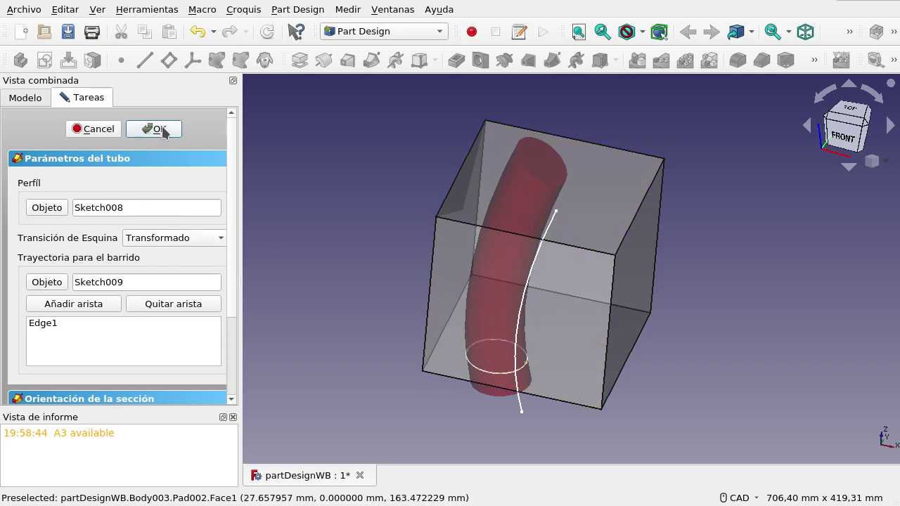
right_click(563, 304)
click(294, 356)
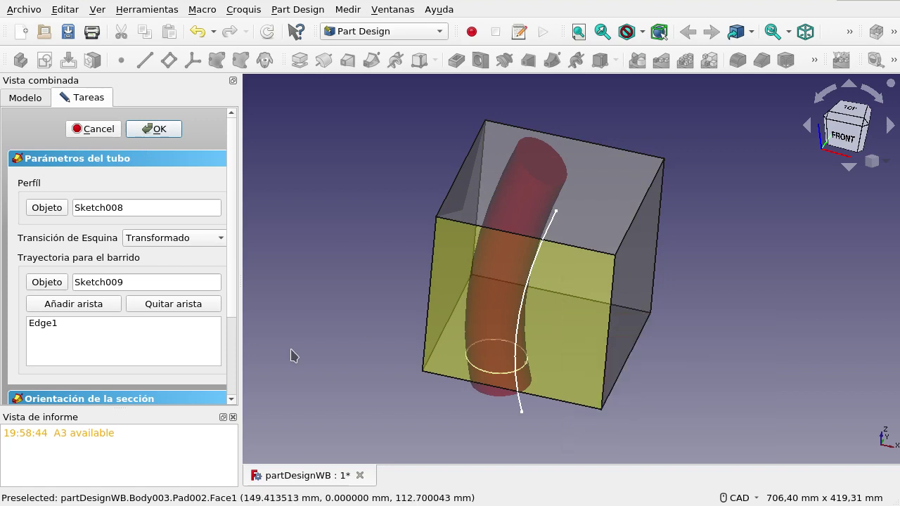
middle_drag(522, 312, 510, 317)
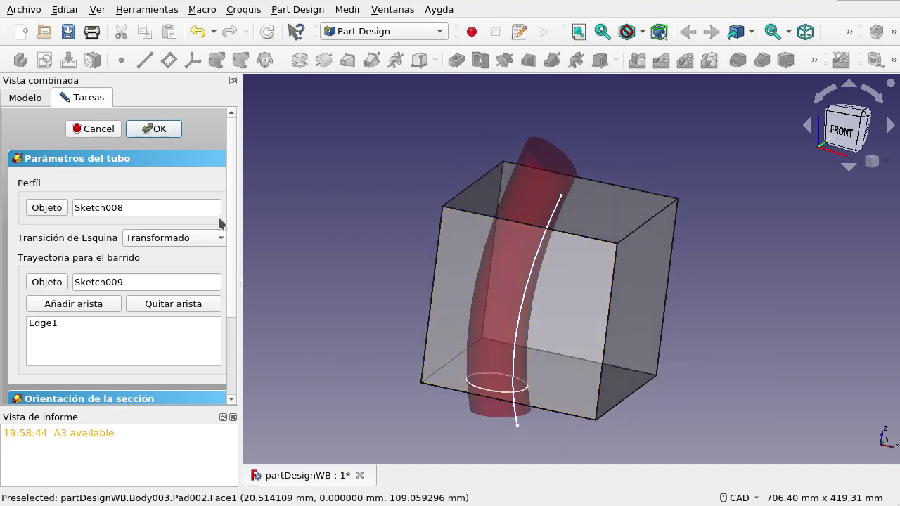
Confirm the subtractive pipe and inspect the curved tube hole cut through the box
click(156, 132)
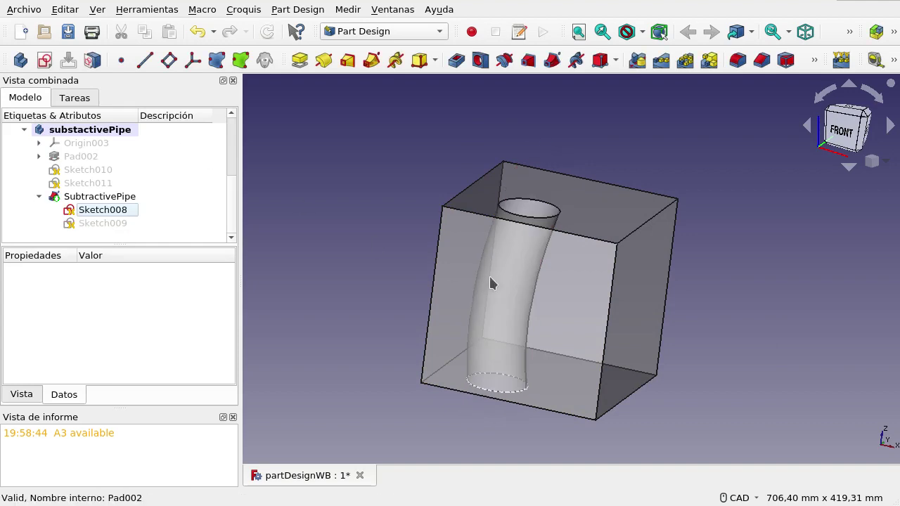
mouse_move(573, 225)
middle_down()
mouse_move(517, 295)
mouse_move(572, 171)
middle_up()
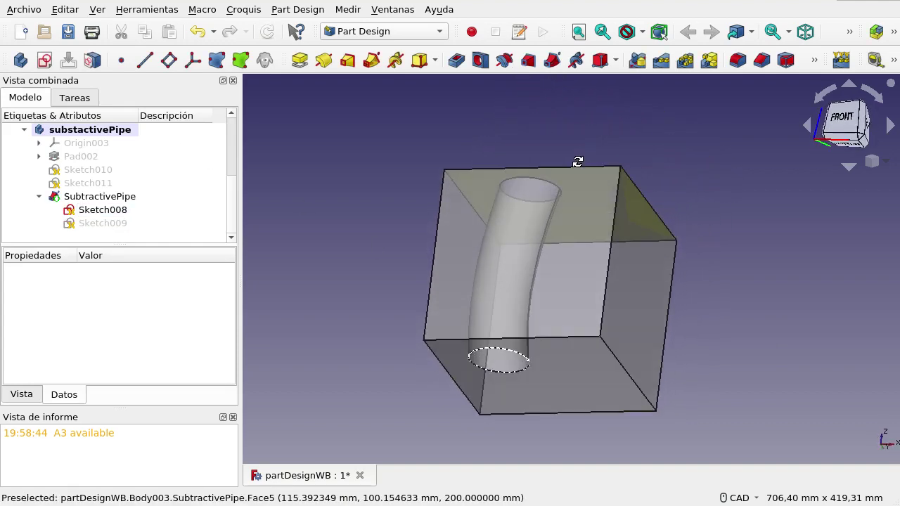
click(101, 214)
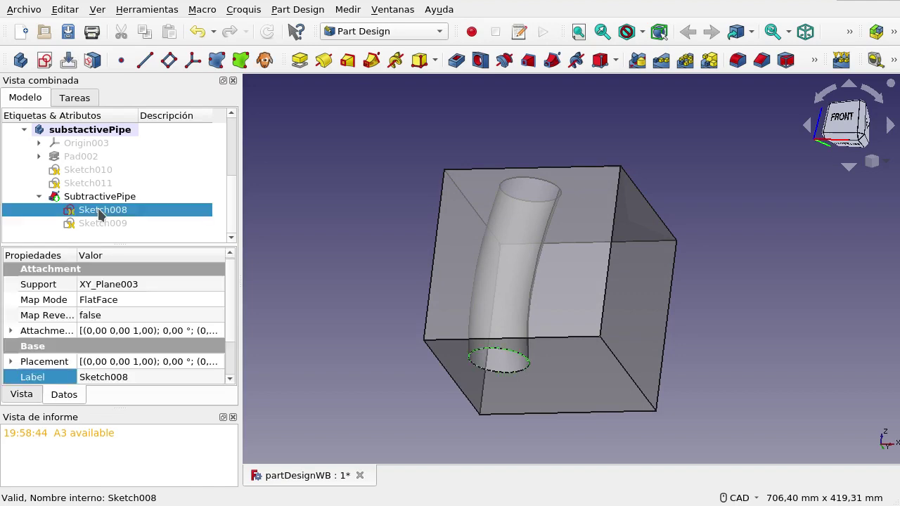
mouse_move(486, 287)
middle_down()
mouse_move(533, 415)
mouse_move(434, 388)
mouse_move(479, 246)
mouse_move(494, 255)
mouse_move(495, 342)
middle_up()
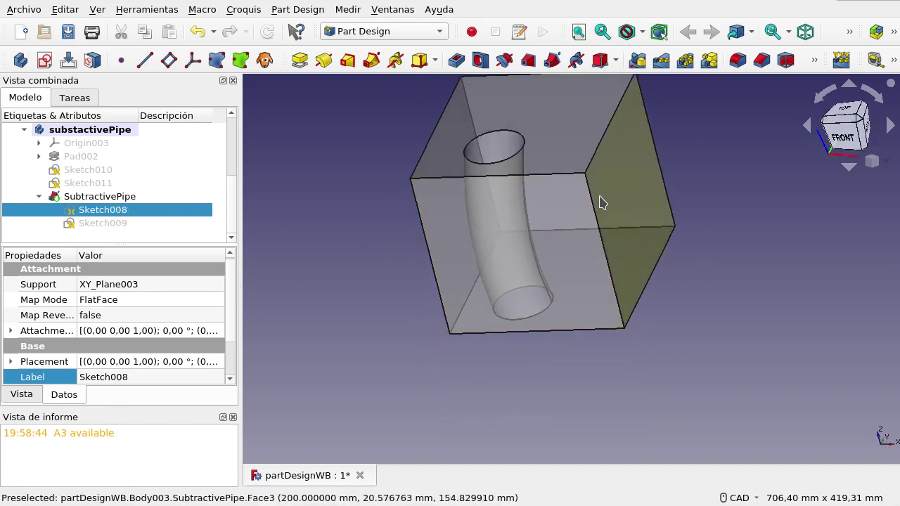
mouse_move(598, 211)
middle_down()
mouse_move(609, 246)
mouse_move(607, 230)
mouse_move(626, 243)
mouse_move(628, 269)
middle_up()
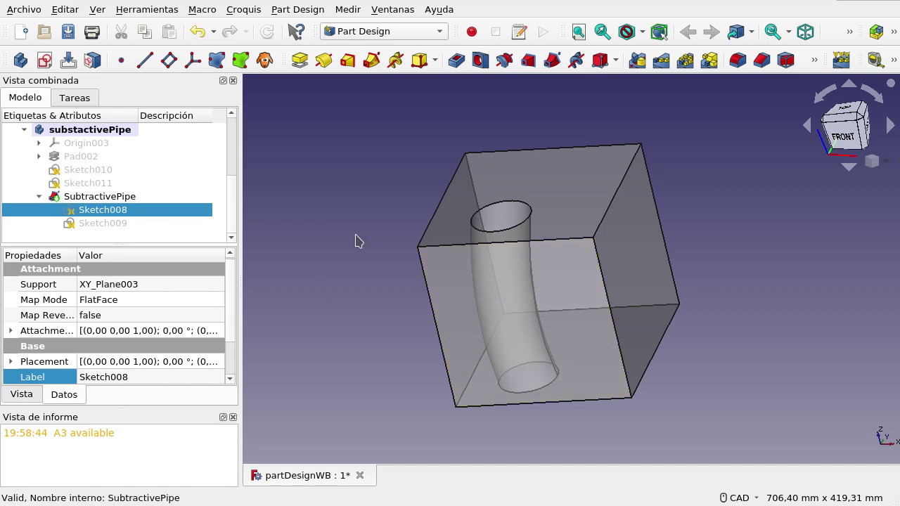
middle_drag(595, 310, 623, 332)
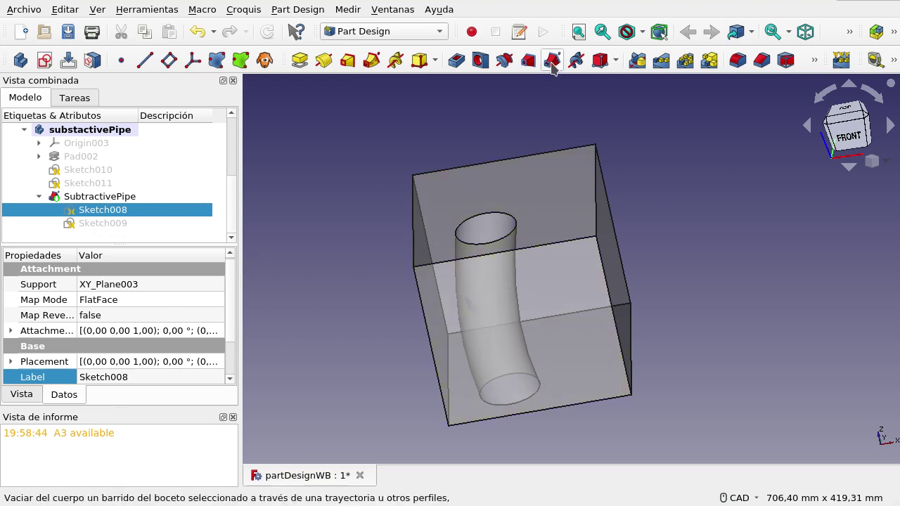
Delete the SubtractivePipe feature, leaving Pad002 as a plain solid box
click(132, 199)
right_click(131, 199)
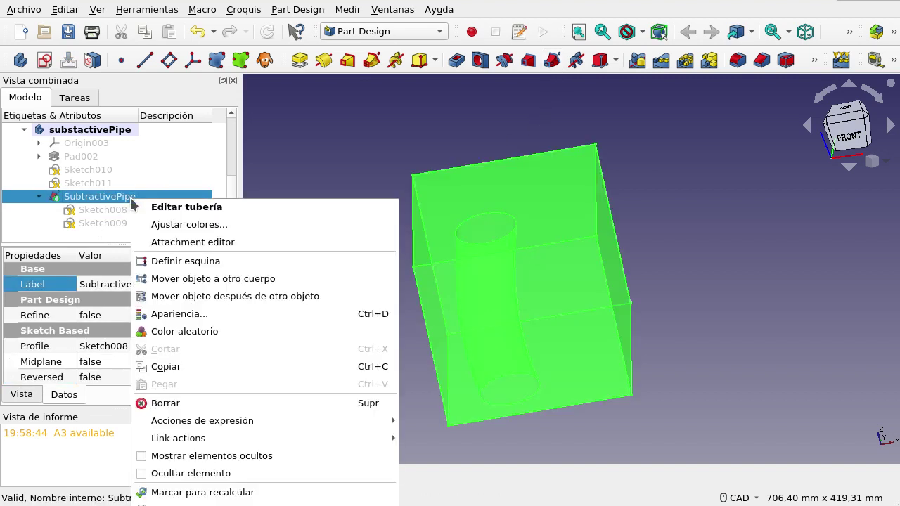
click(194, 407)
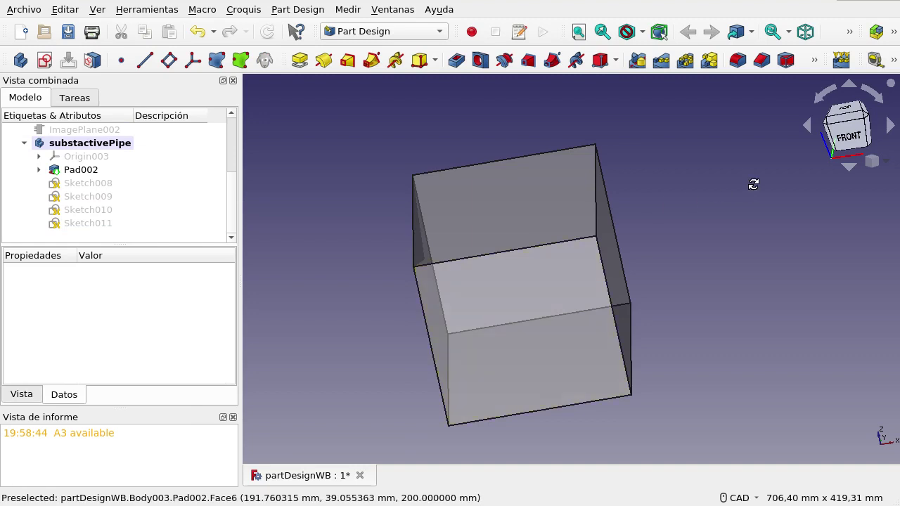
mouse_move(754, 185)
middle_down()
mouse_move(758, 203)
mouse_move(748, 194)
middle_up()
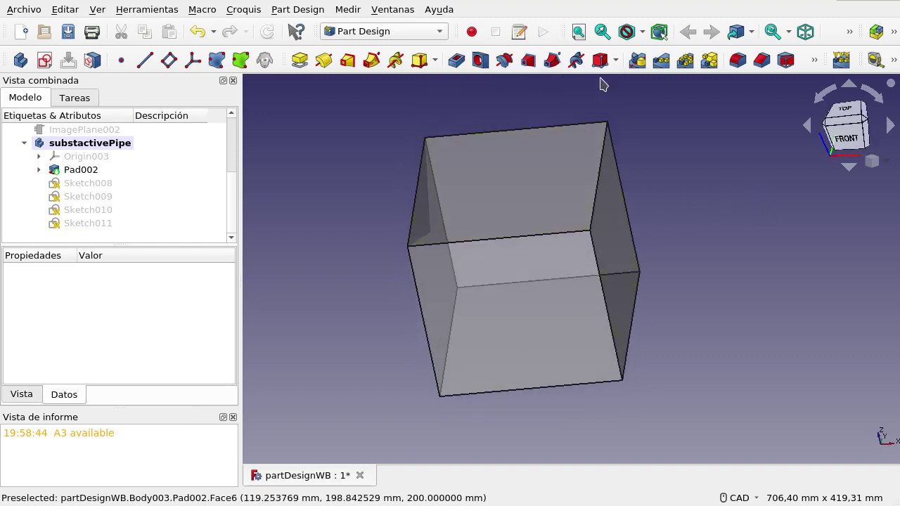
Fit the box, orbit toward a front view, and select Sketch008's bottom circle
click(579, 31)
mouse_move(713, 226)
middle_down()
mouse_move(753, 213)
mouse_move(748, 195)
mouse_move(761, 206)
mouse_move(768, 195)
middle_up()
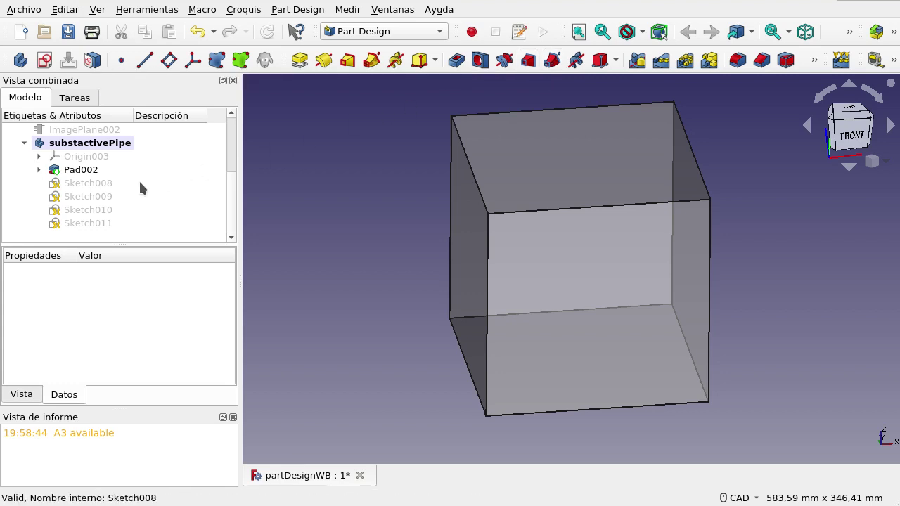
click(95, 184)
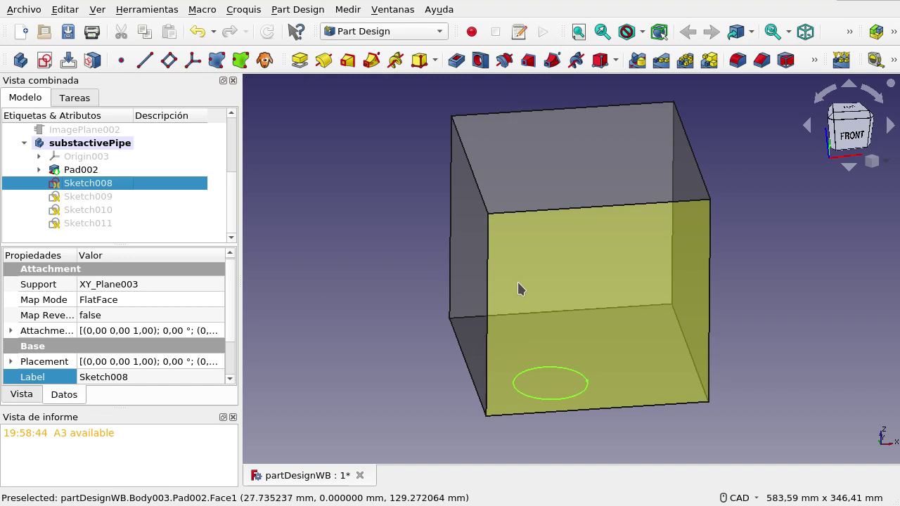
Show the curved path Sketch009 plus circle sketches Sketch010 and Sketch011
click(111, 197)
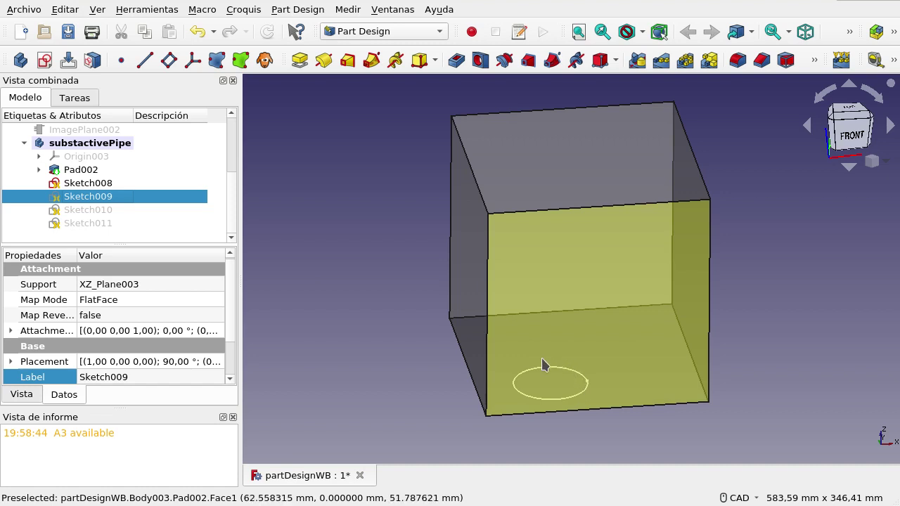
key(space)
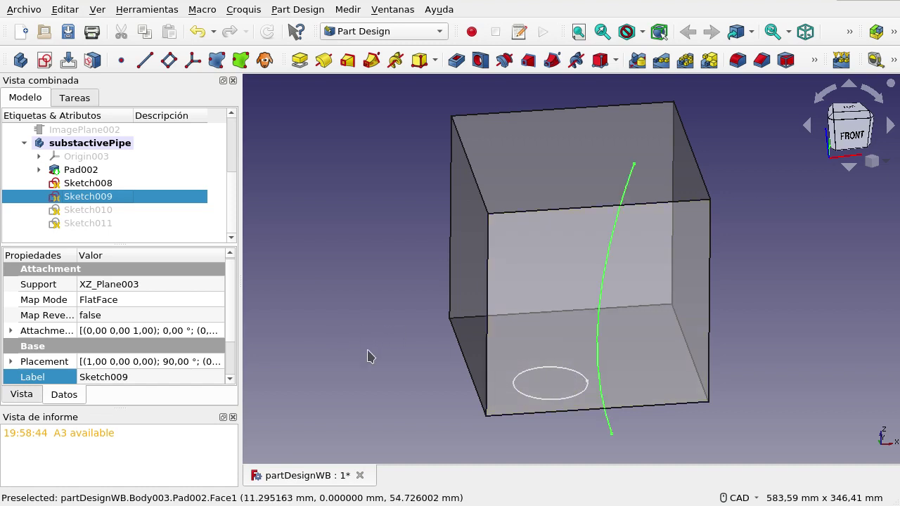
click(108, 209)
key(space)
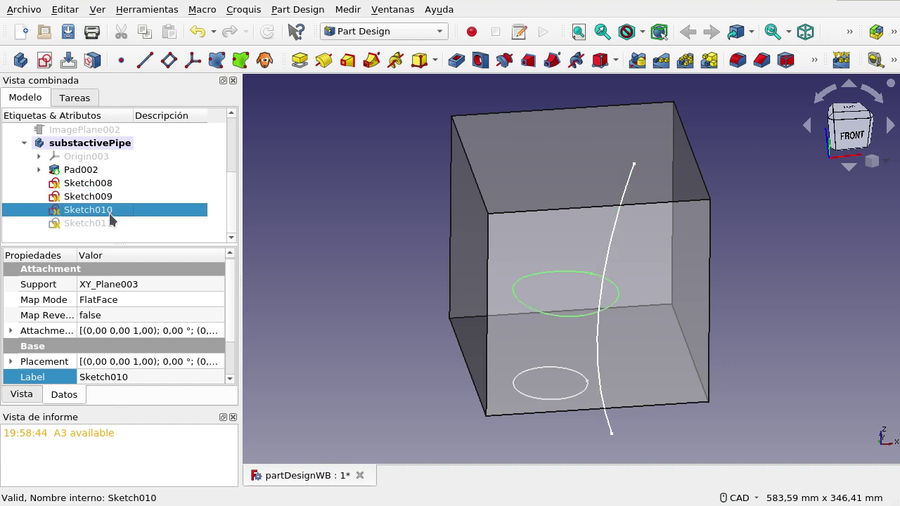
click(107, 232)
click(107, 224)
key(space)
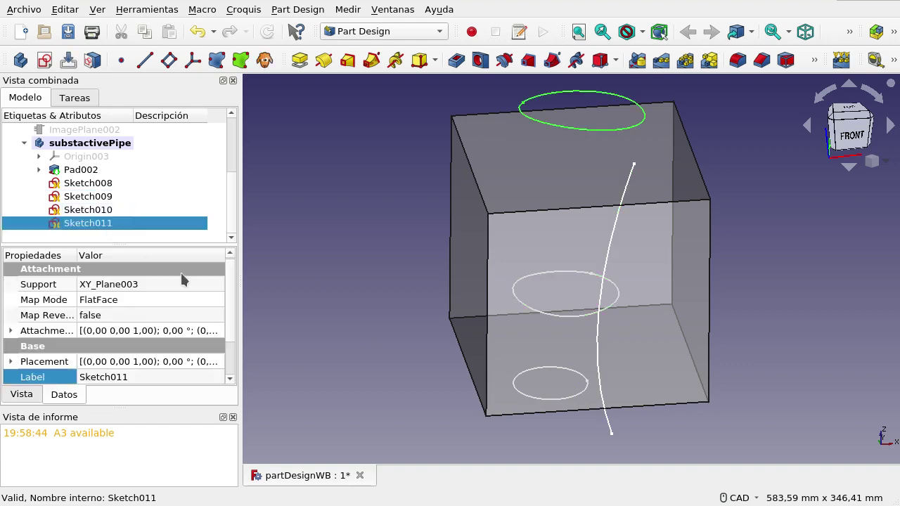
Orbit around the box to view the three circles along the curve, then clear the selection
middle_drag(686, 361, 661, 355)
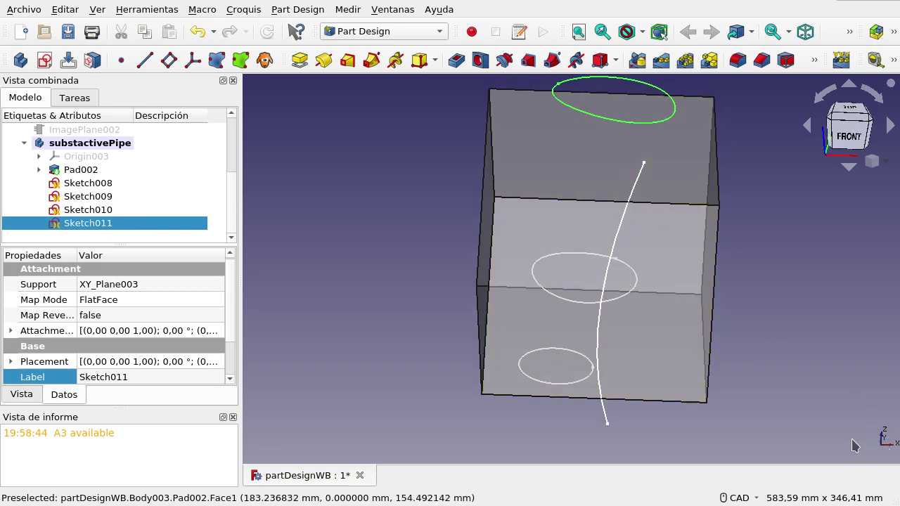
right_click(788, 422)
click(807, 374)
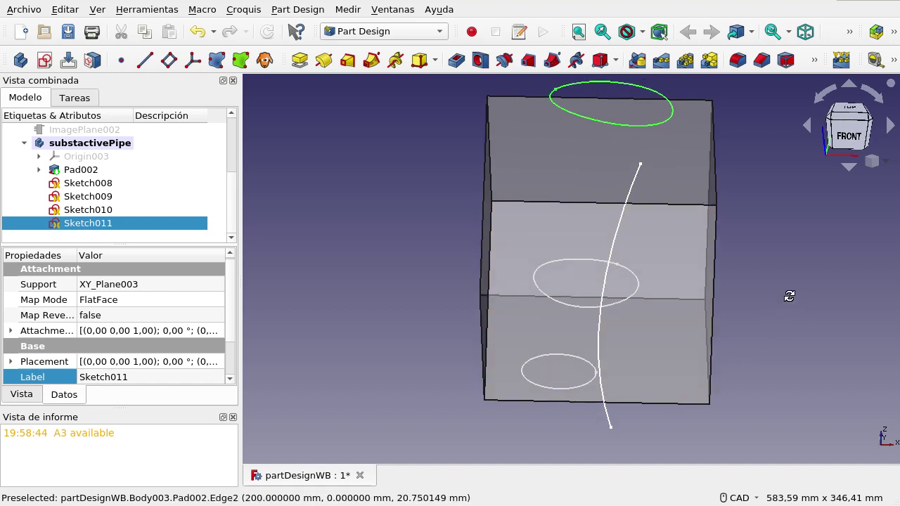
middle_drag(770, 320, 663, 444)
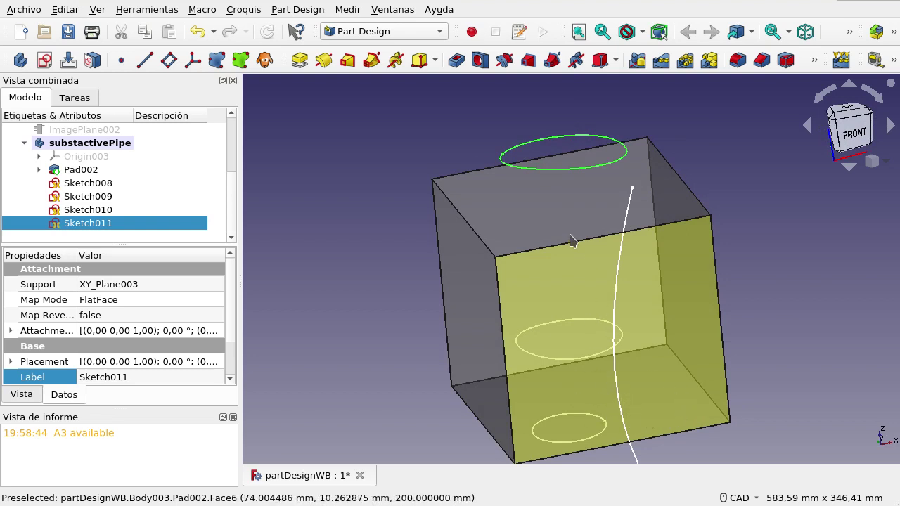
middle_drag(657, 191, 738, 311)
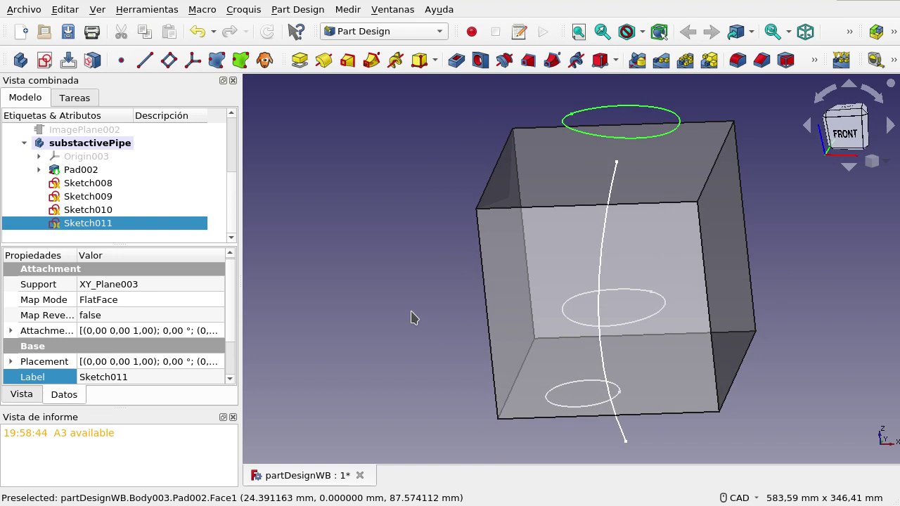
click(304, 308)
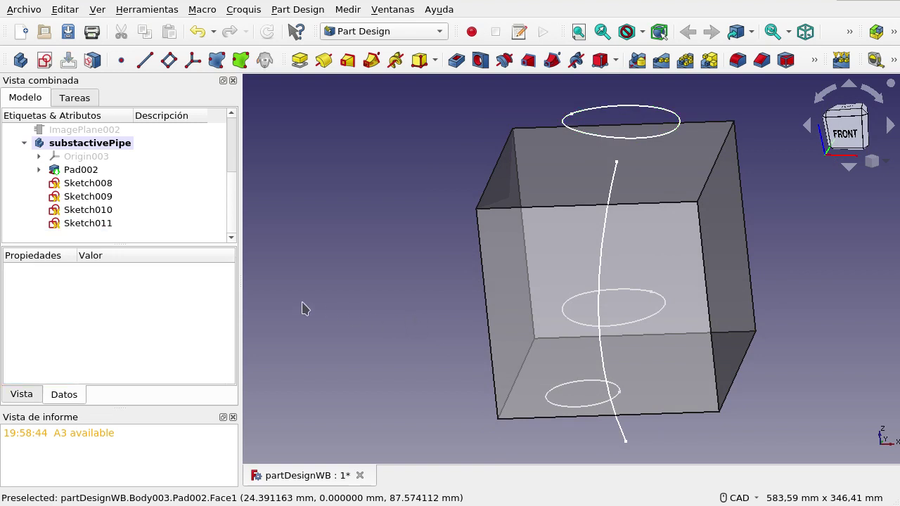
Launch a Subtractive Pipe with the bottom circle Sketch008 as its profile
click(107, 185)
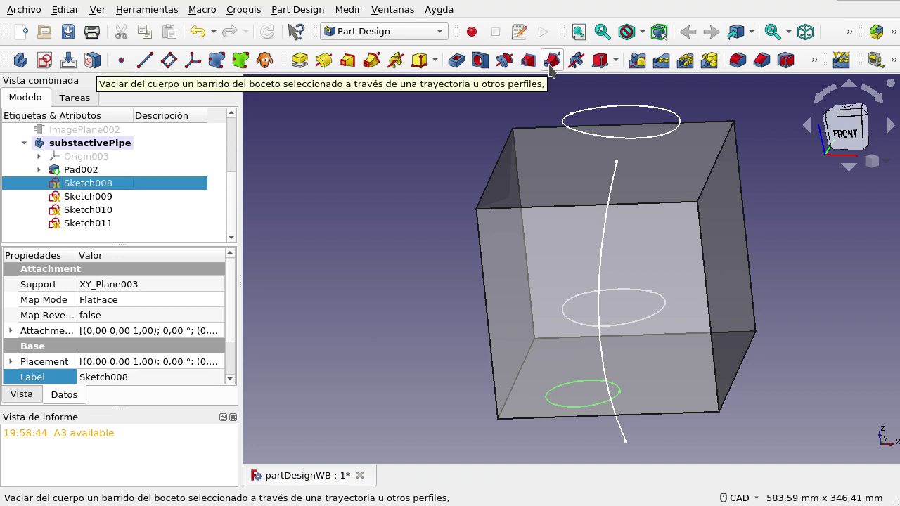
click(553, 64)
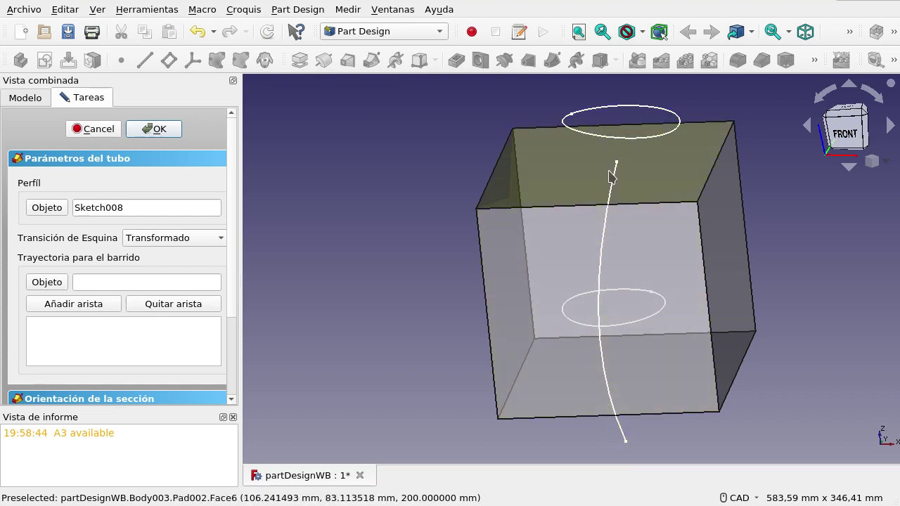
Set Sketch009's curved Edge1 as the sweep path, previewing a round tube through the box
click(98, 308)
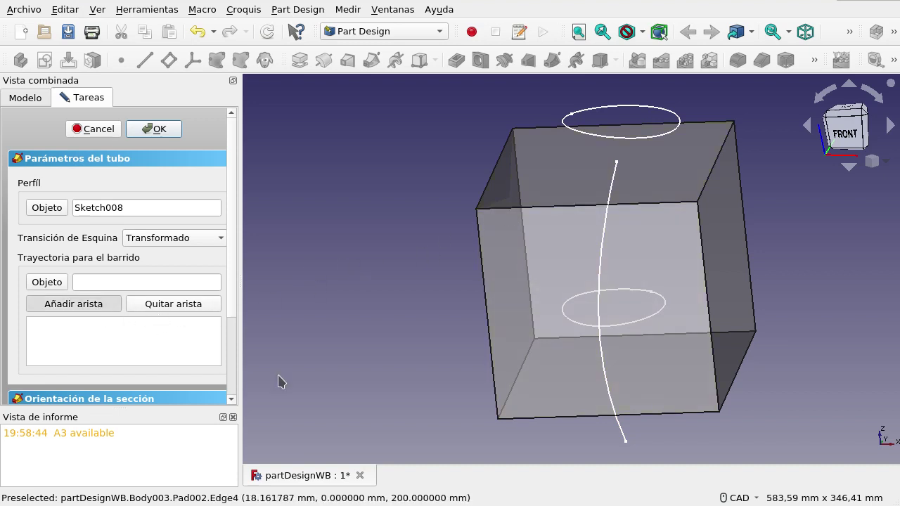
click(624, 437)
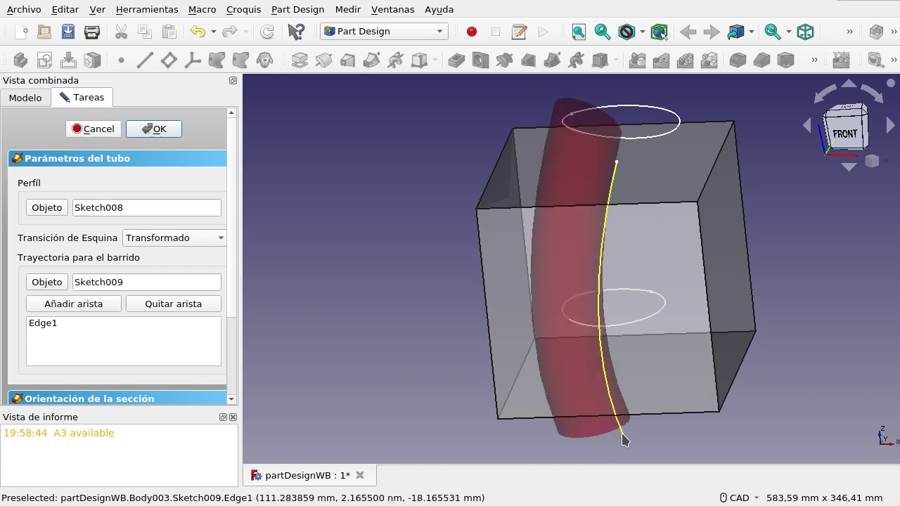
mouse_move(839, 314)
middle_down()
mouse_move(830, 337)
mouse_move(728, 325)
mouse_move(671, 293)
mouse_move(827, 327)
mouse_move(848, 315)
middle_up()
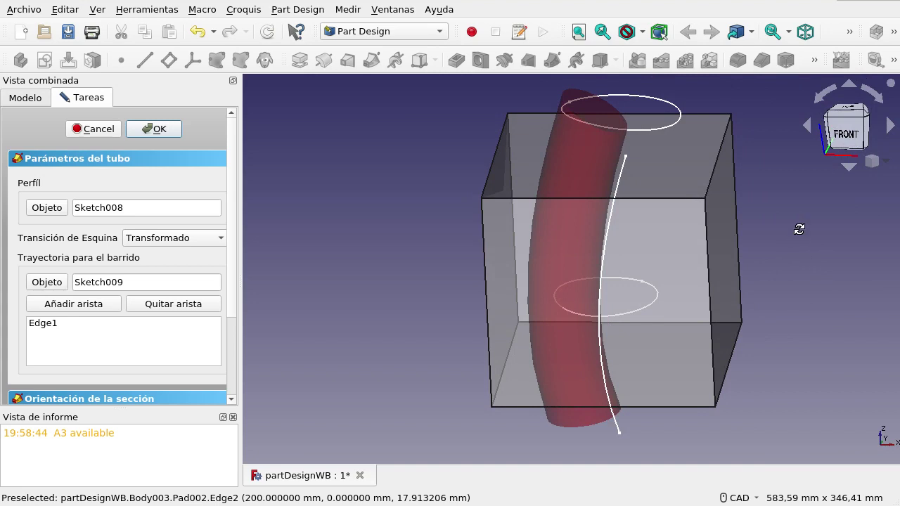
mouse_move(800, 229)
middle_down()
mouse_move(780, 235)
mouse_move(809, 232)
middle_up()
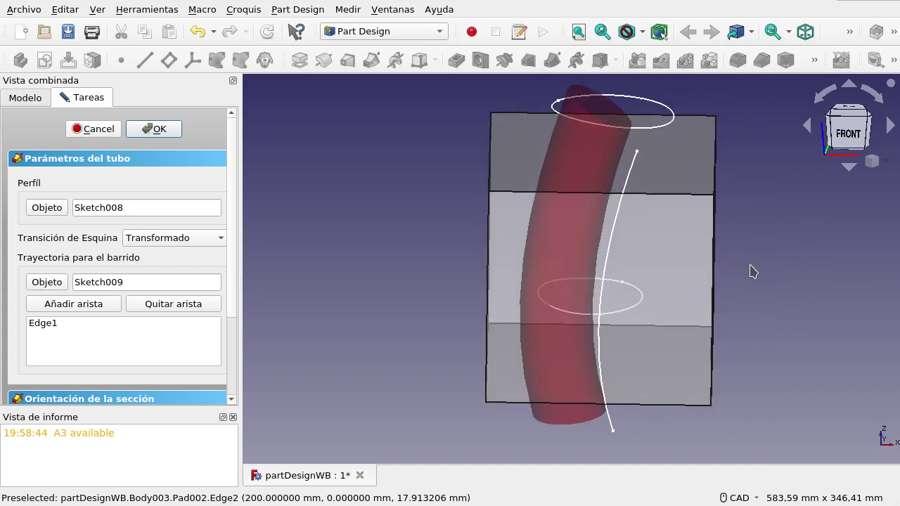
scroll(728, 276, down, 2)
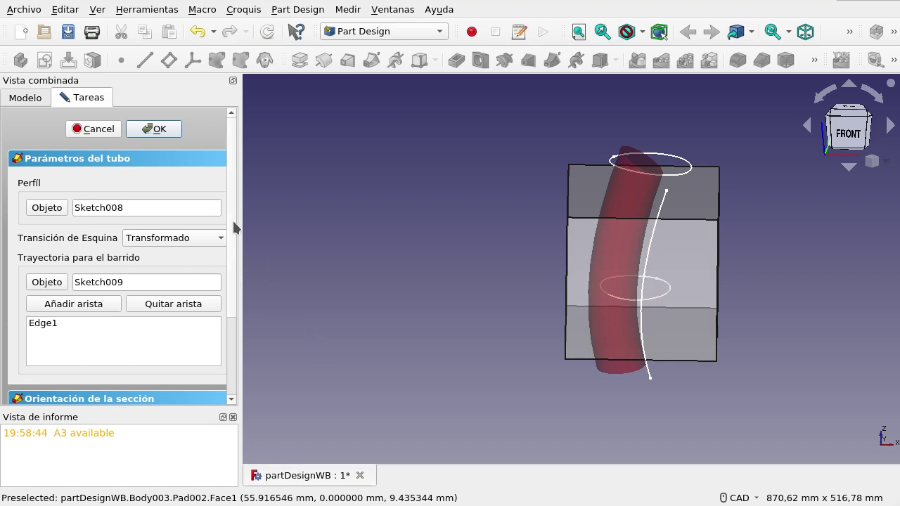
scroll(235, 243, down, 1)
scroll(235, 274, down, 1)
scroll(236, 313, down, 1)
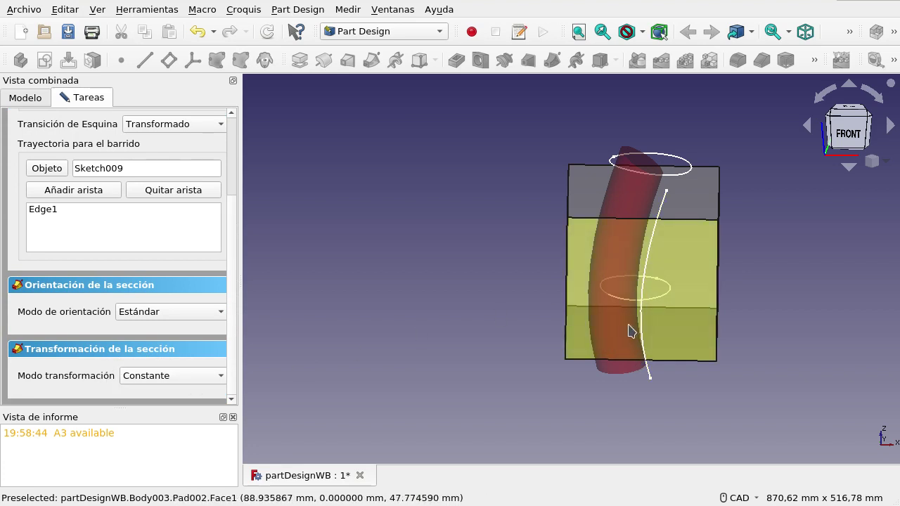
Set Modo transformación to Multiseccion and start adding sections with Añadir sección
click(193, 379)
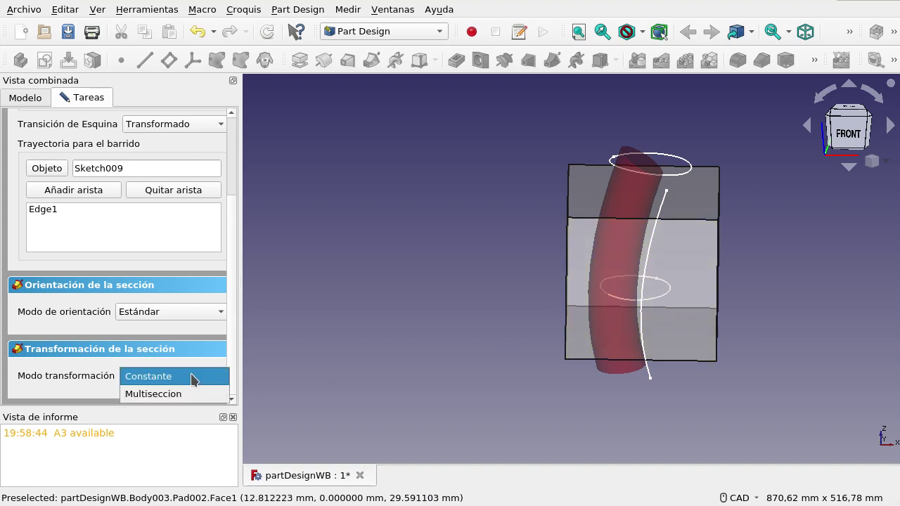
click(187, 394)
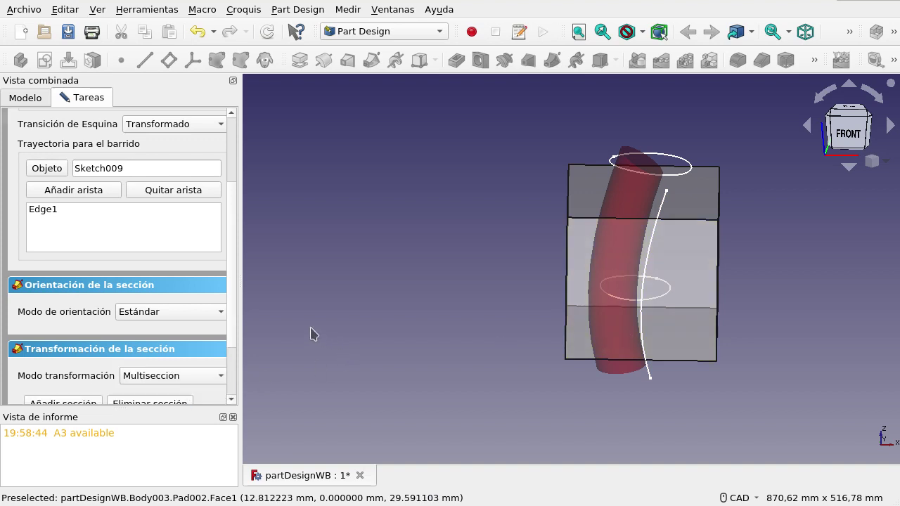
drag(236, 308, 229, 363)
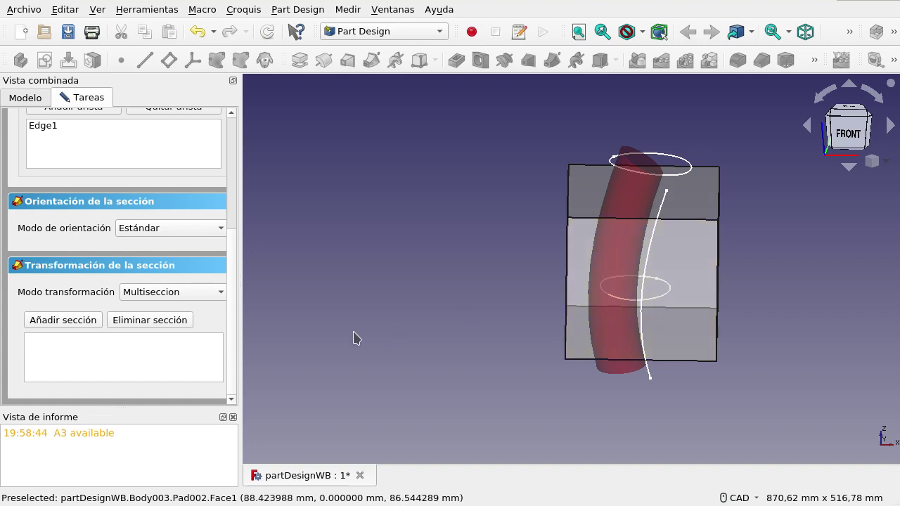
click(80, 322)
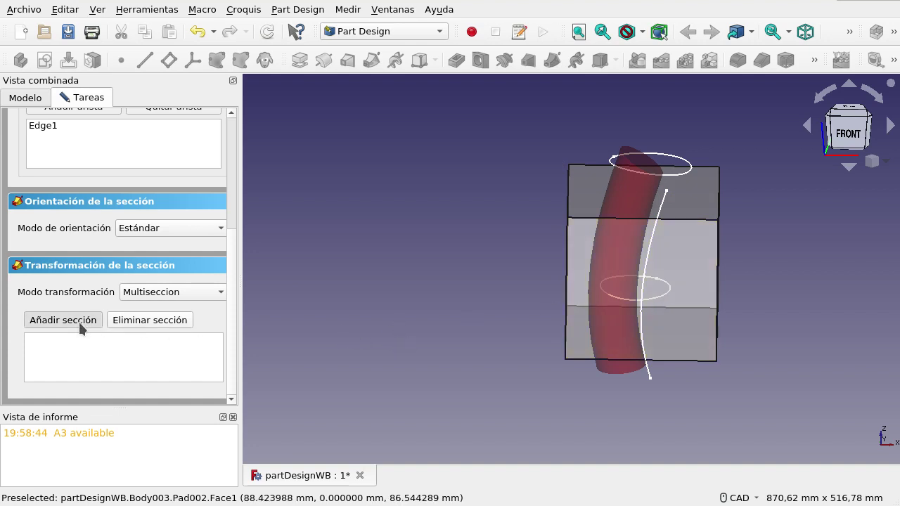
Add Sketch010 from the Modelo tree as a section, turning the preview into a widening cone
click(31, 103)
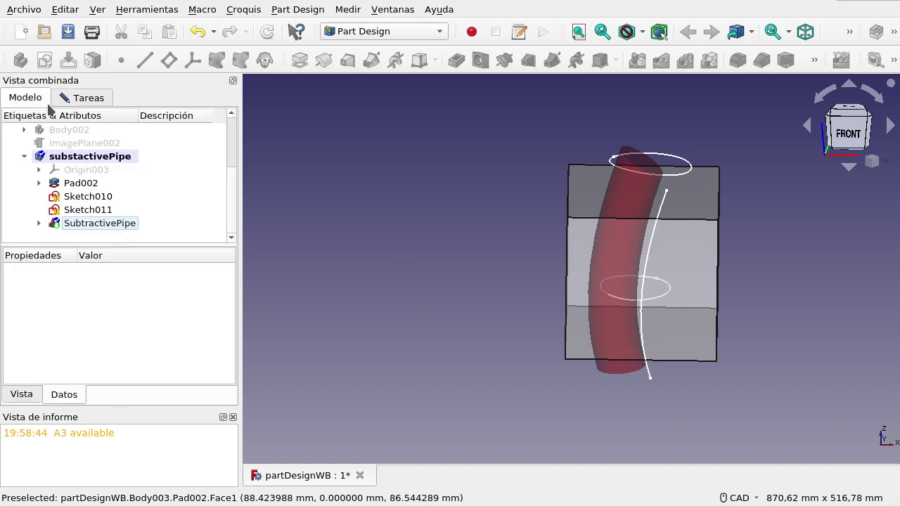
click(96, 199)
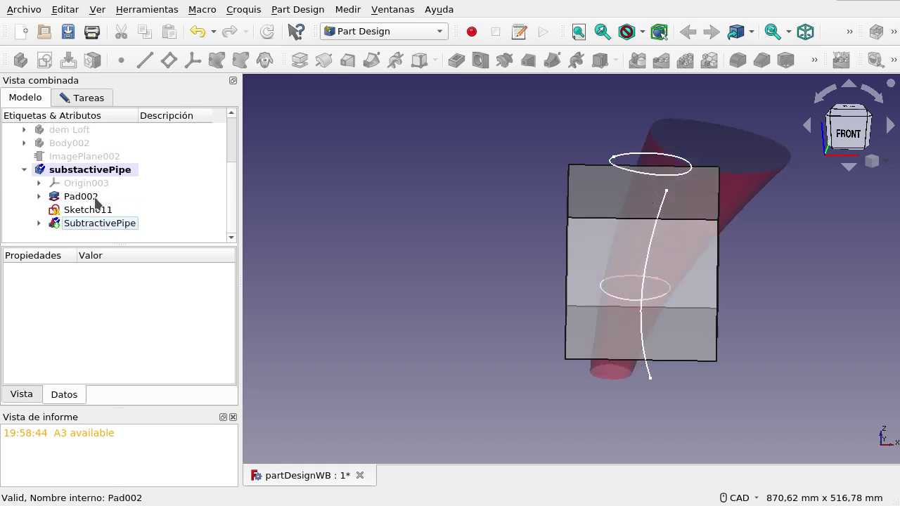
scroll(454, 348, down, 2)
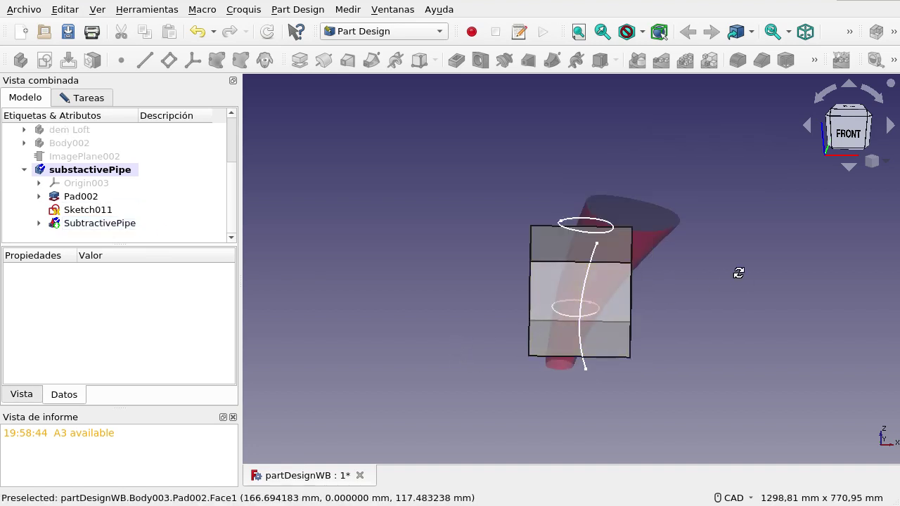
mouse_move(738, 271)
middle_down()
mouse_move(663, 308)
mouse_move(591, 297)
mouse_move(574, 275)
mouse_move(586, 247)
mouse_move(633, 254)
mouse_move(688, 280)
middle_up()
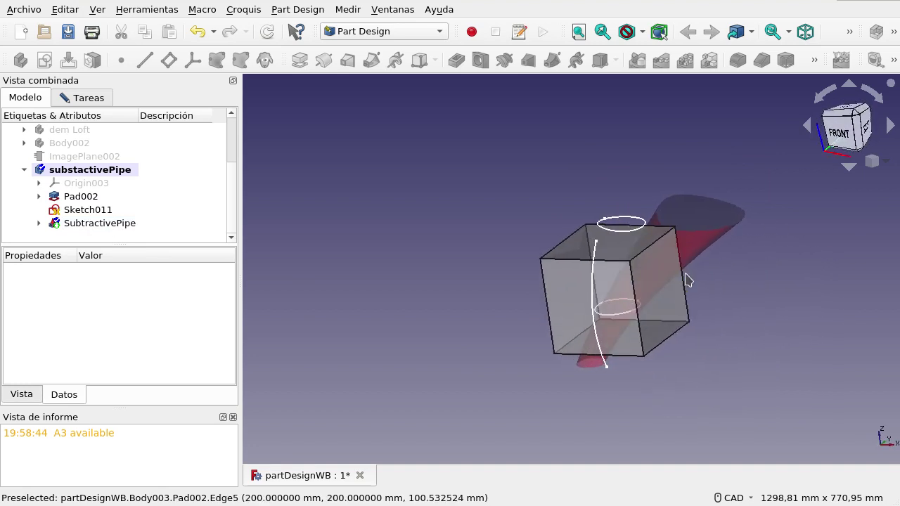